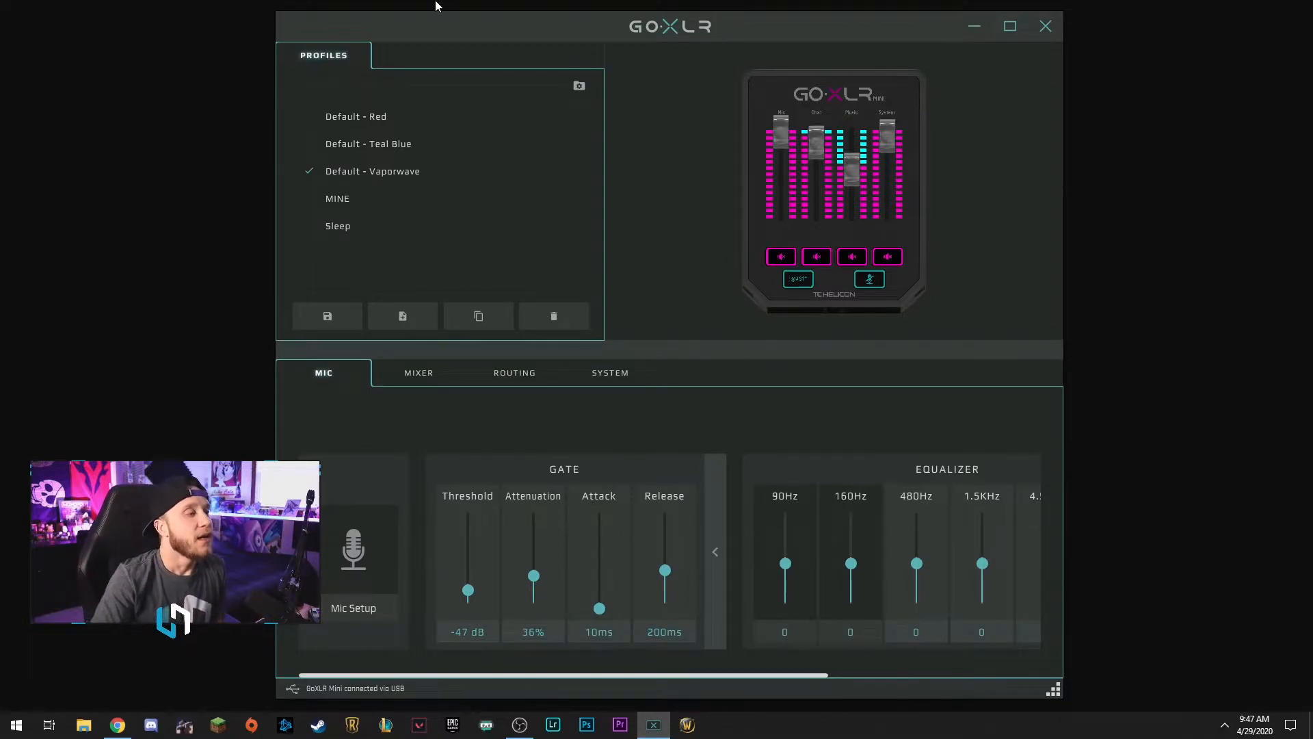
Open the microphone setup and examine the noise gate's threshold, attenuation, attack and release settings
left_click_drag(439, 27, 433, 24)
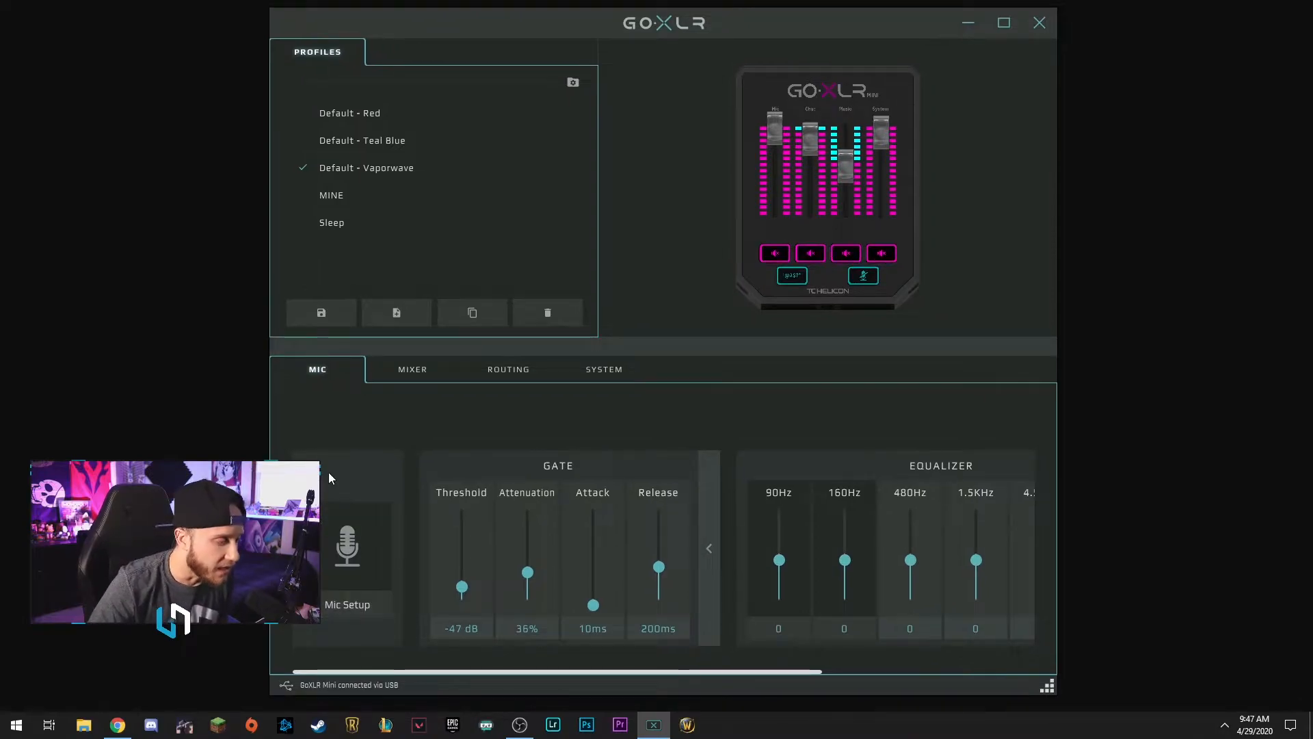
left_click(349, 609)
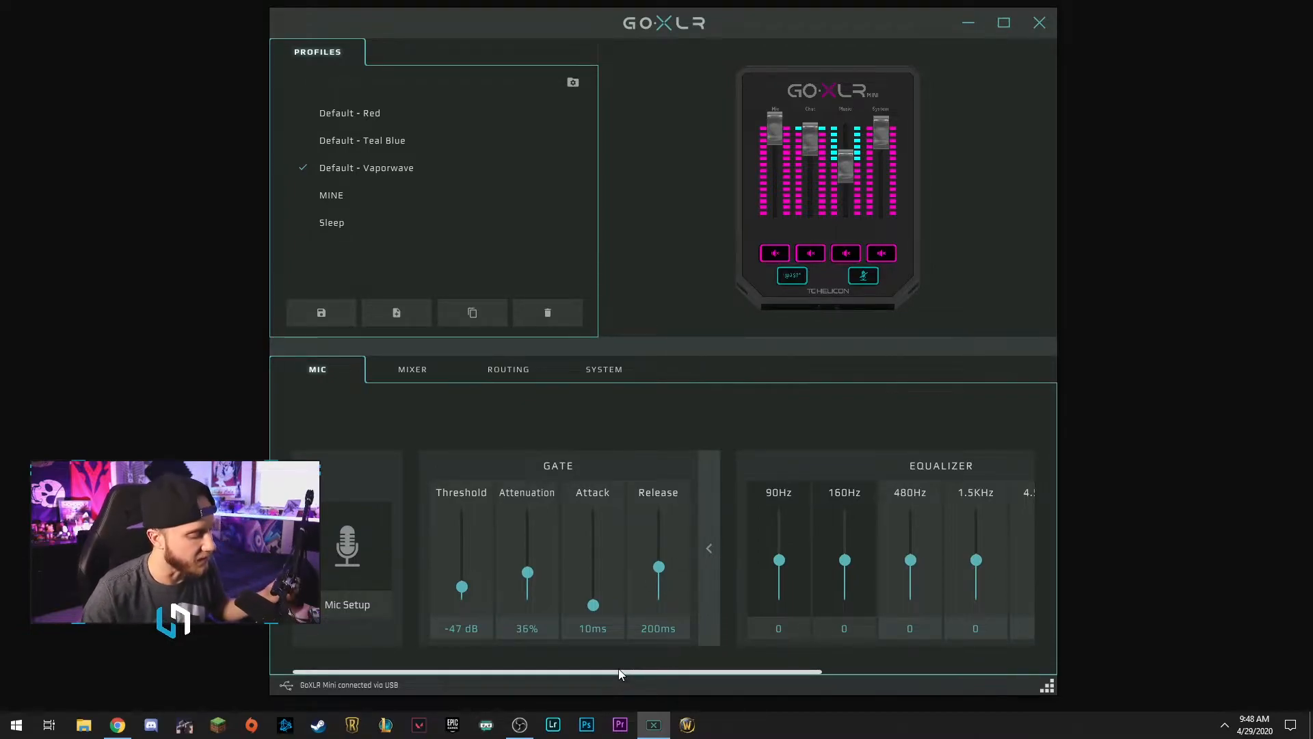
left_click_drag(622, 668, 676, 675)
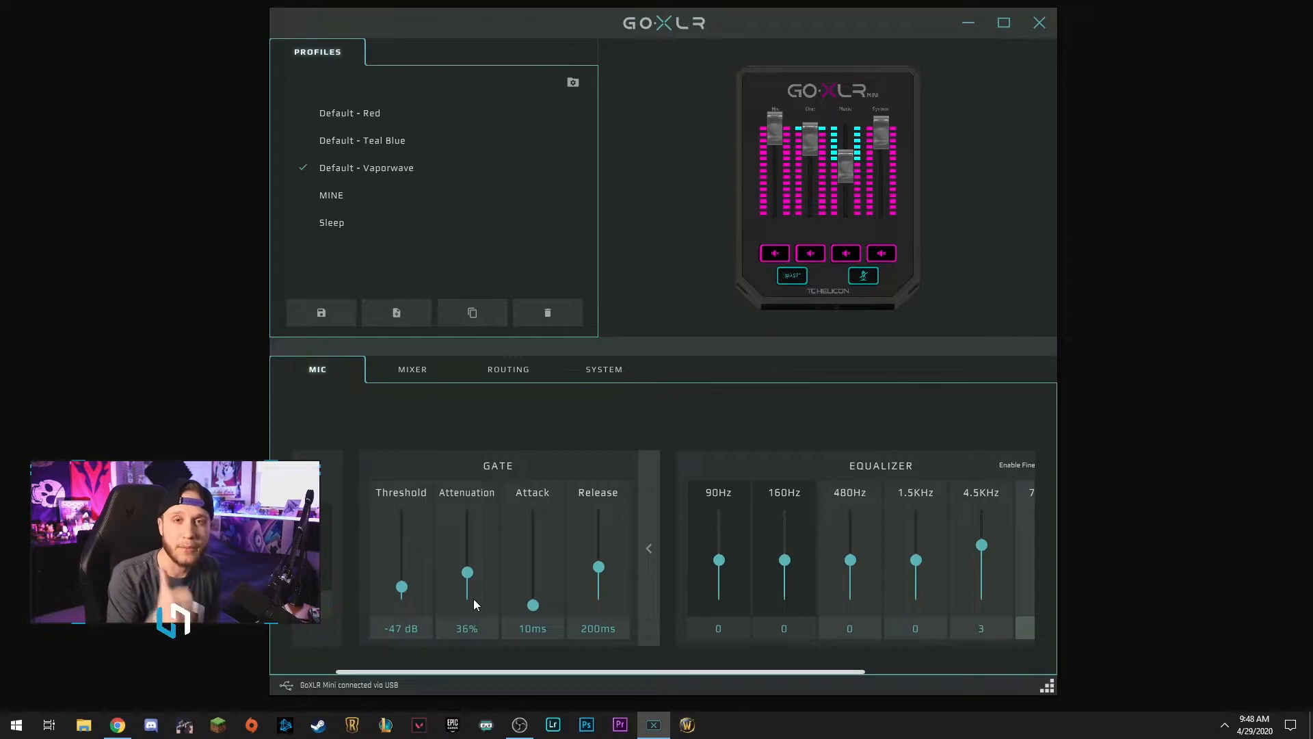
Turn on the equalizer's Fine Tune option to view the per-band frequency controls, and turn it off again
left_click_drag(556, 672, 746, 675)
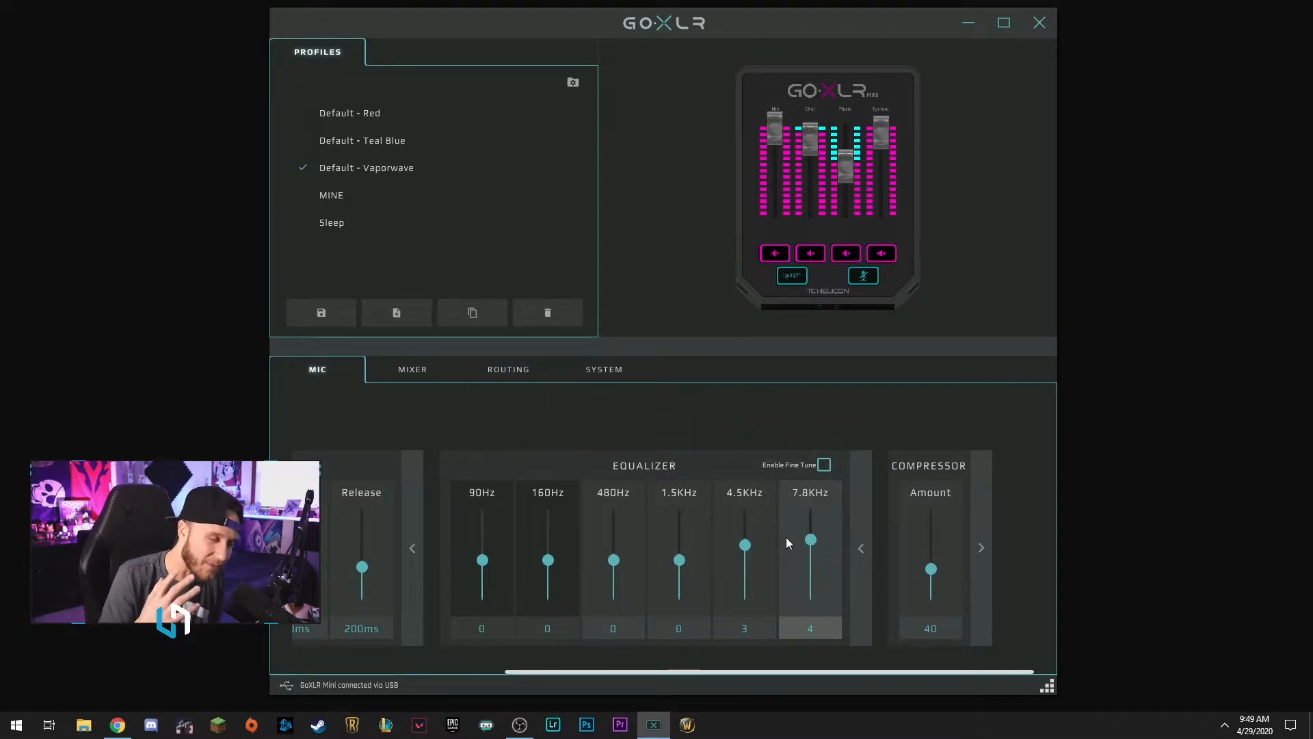
left_click(823, 466)
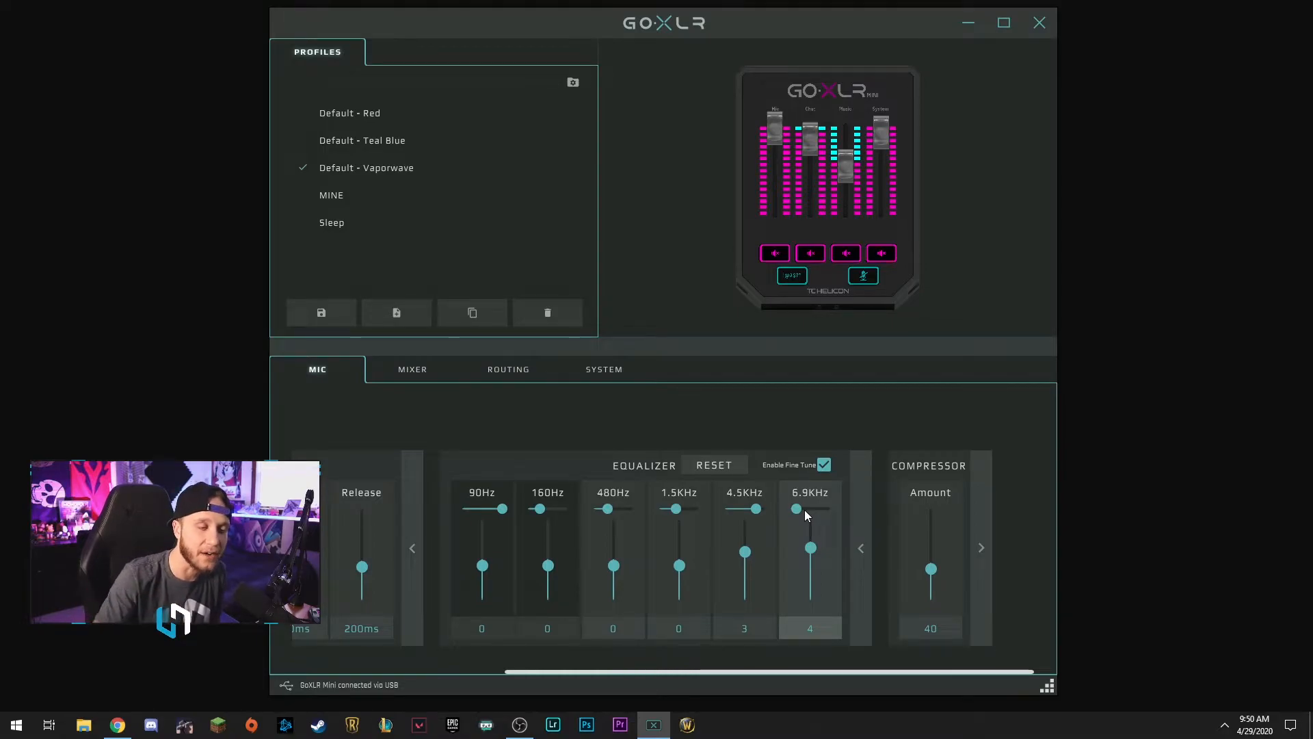
left_click(828, 469)
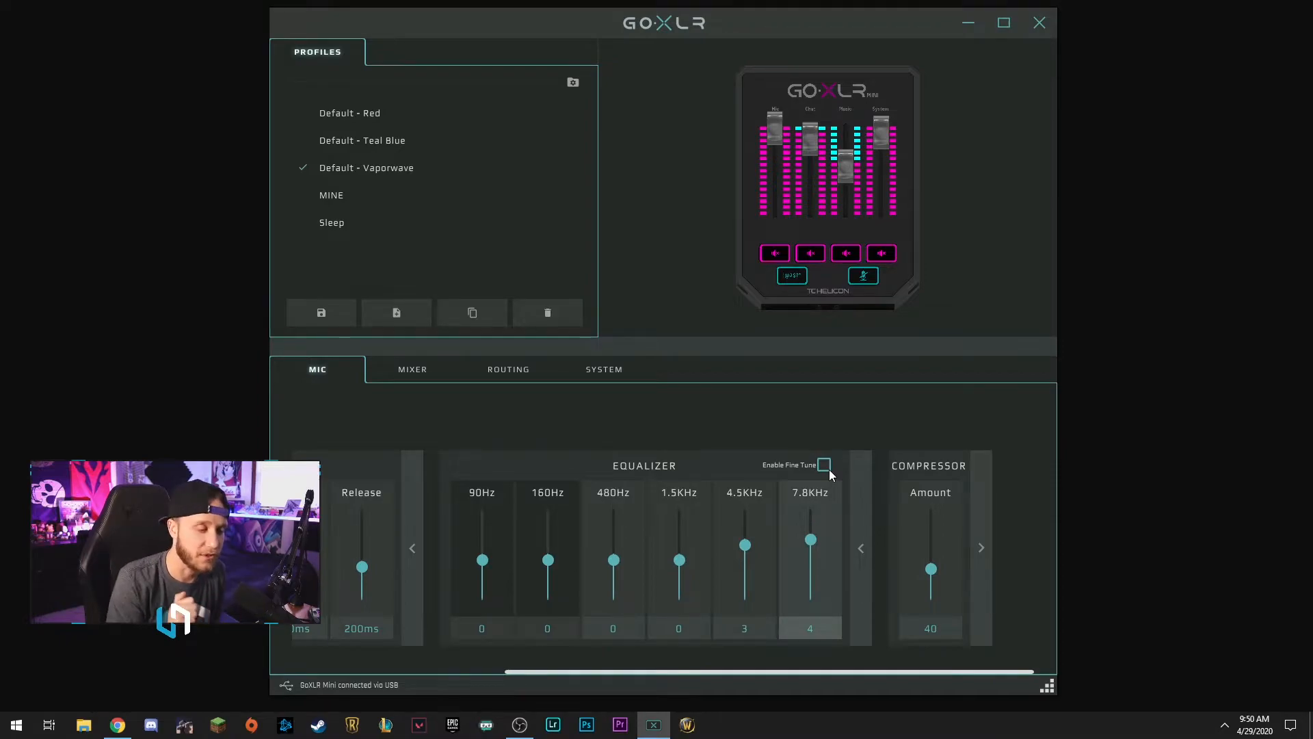
Expand the compressor into its detailed controls and examine threshold, ratio, attack, release and make-up gain
left_click(981, 585)
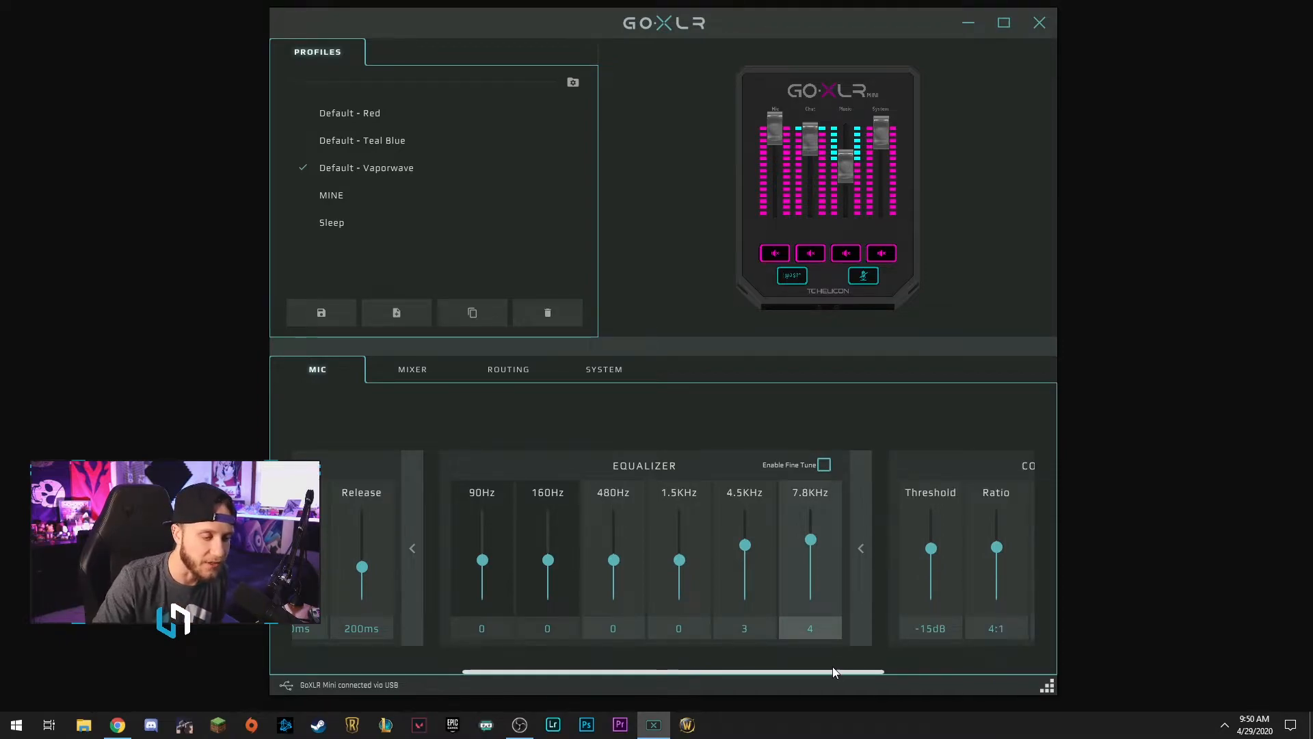
left_click(902, 671)
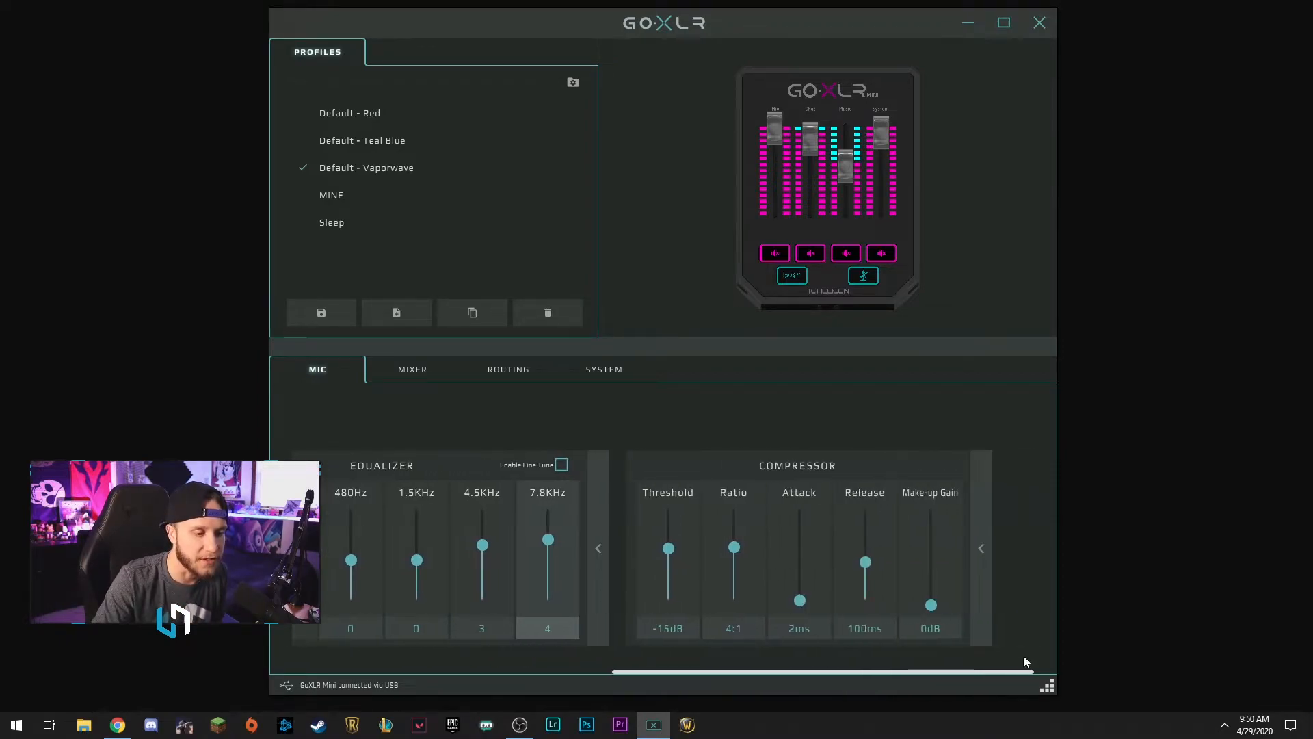
left_click(985, 582)
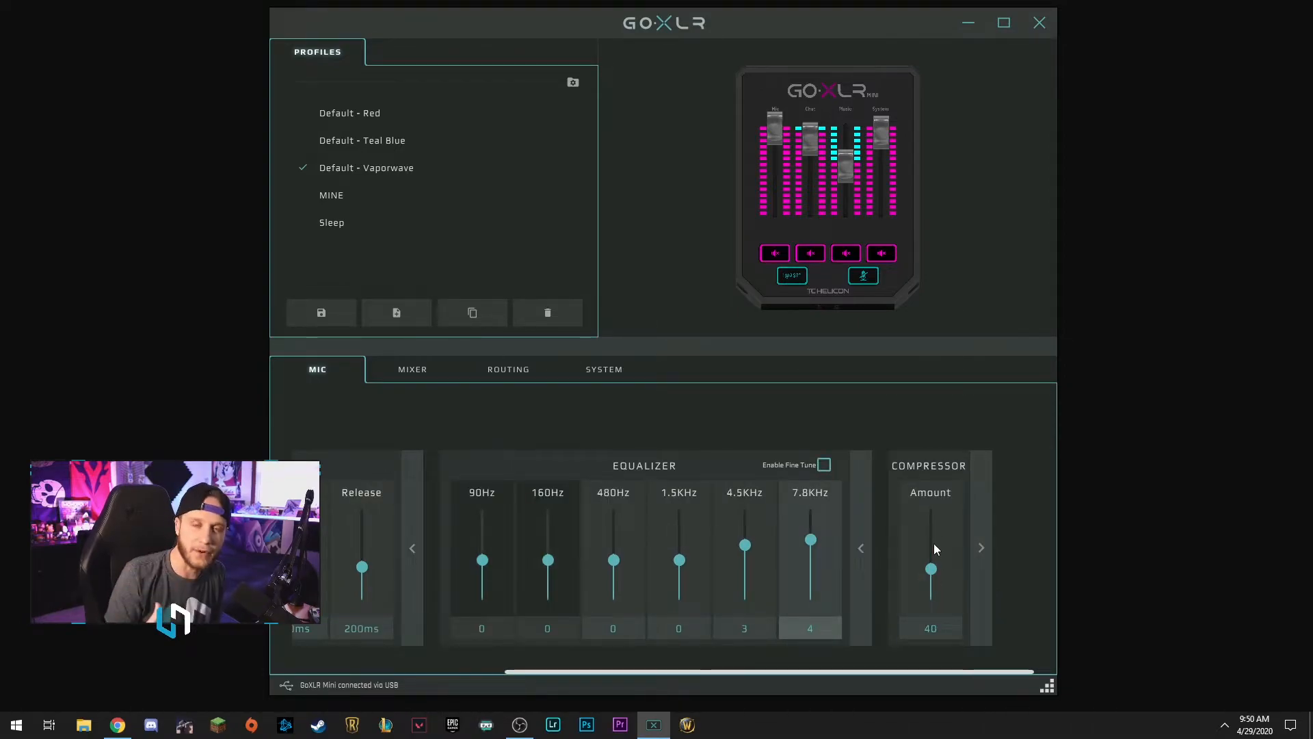
left_click(979, 556)
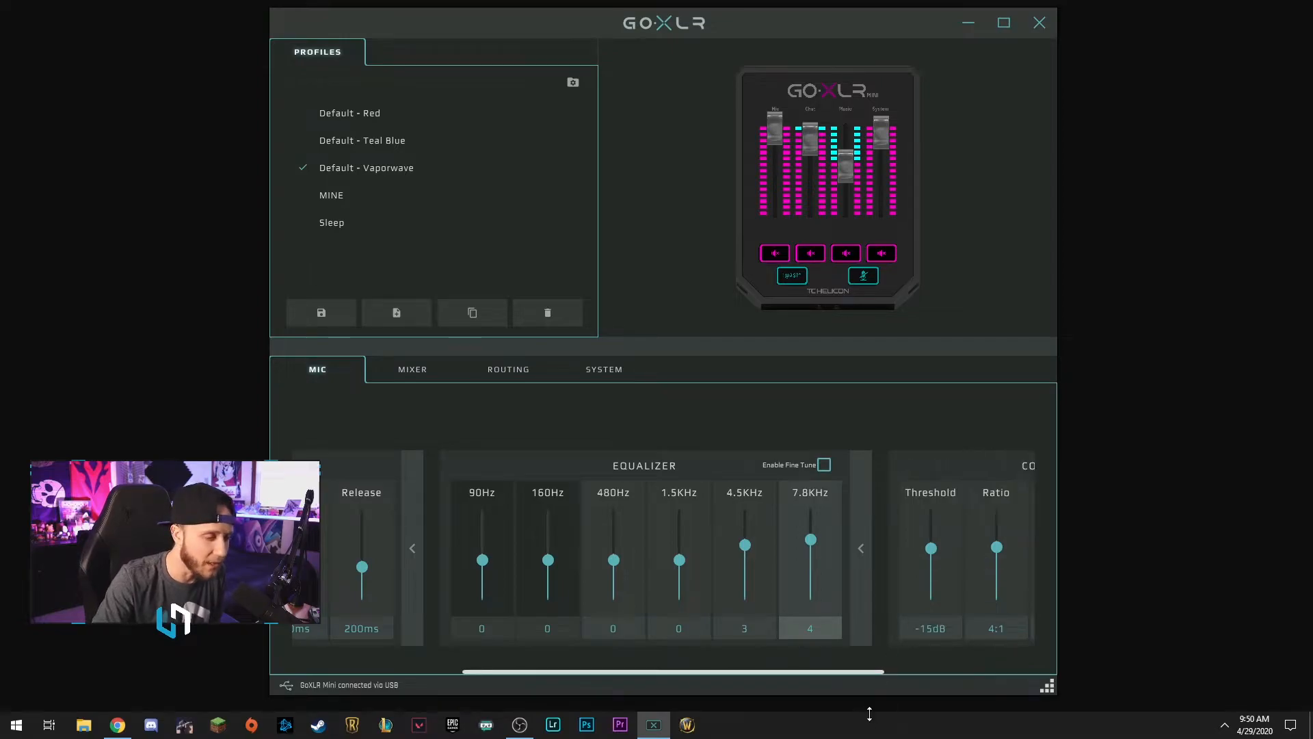
left_click_drag(863, 673, 1018, 664)
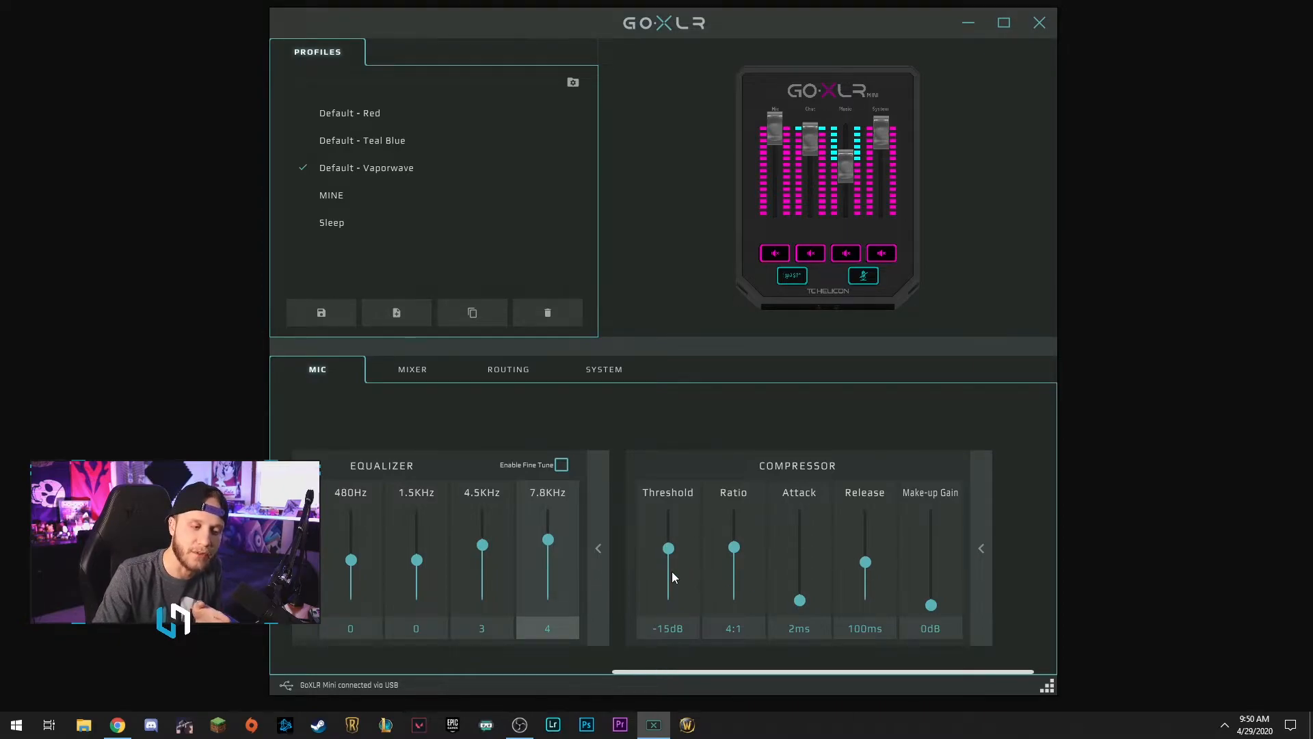
mouse_move(779, 506)
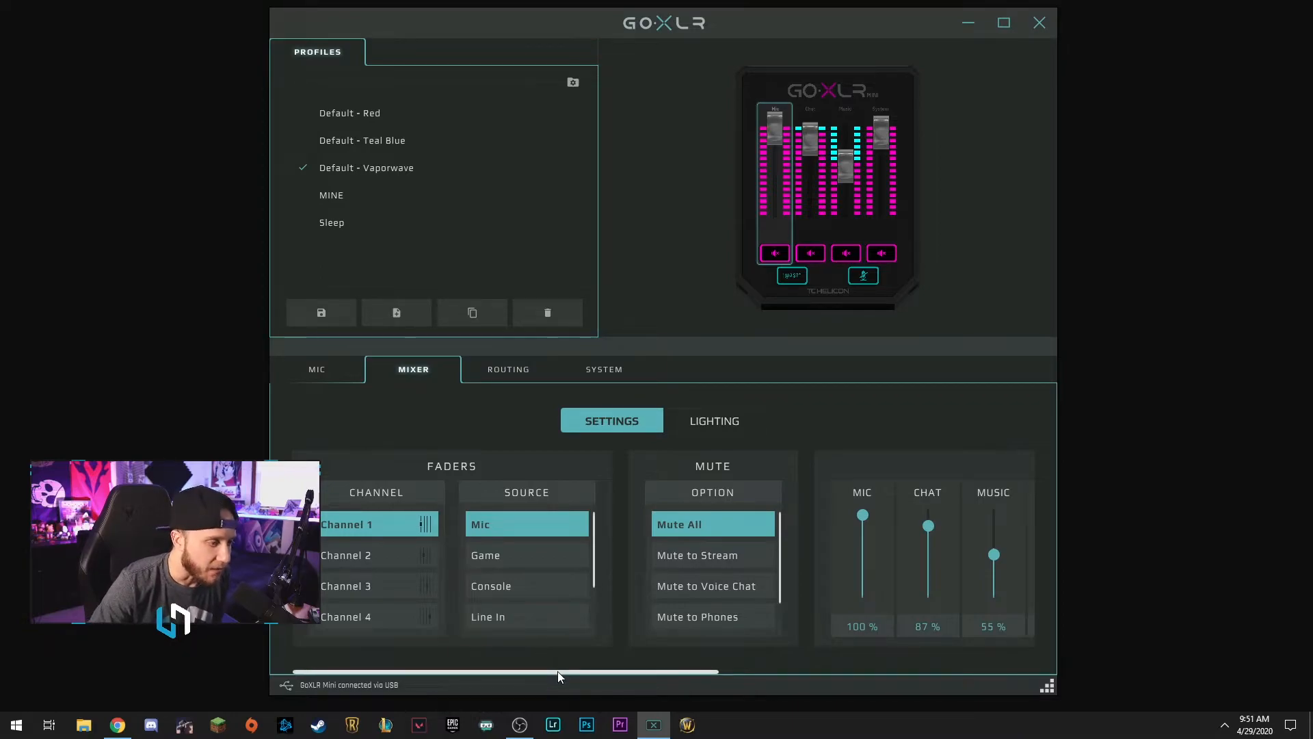
Review the mixer's source levels and the headphones' mic monitor level, and view the fader lighting options
left_click_drag(557, 671, 858, 665)
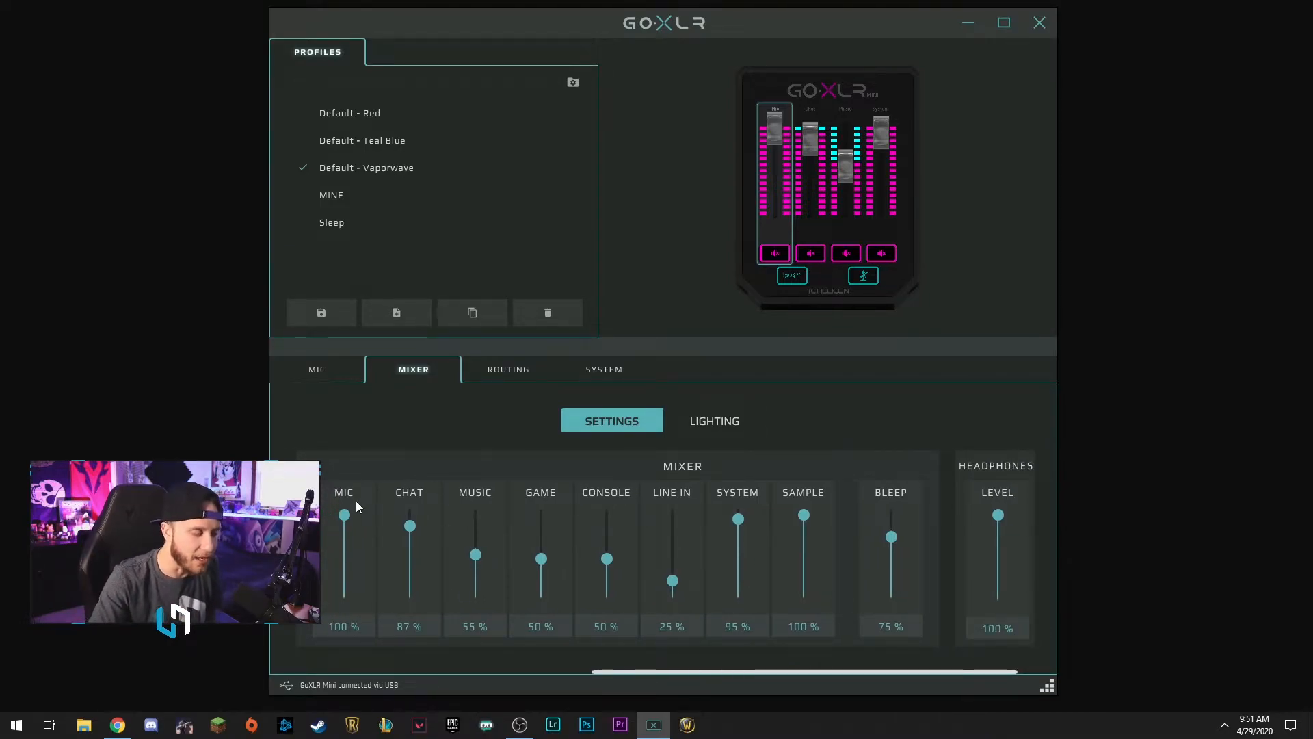
mouse_move(357, 502)
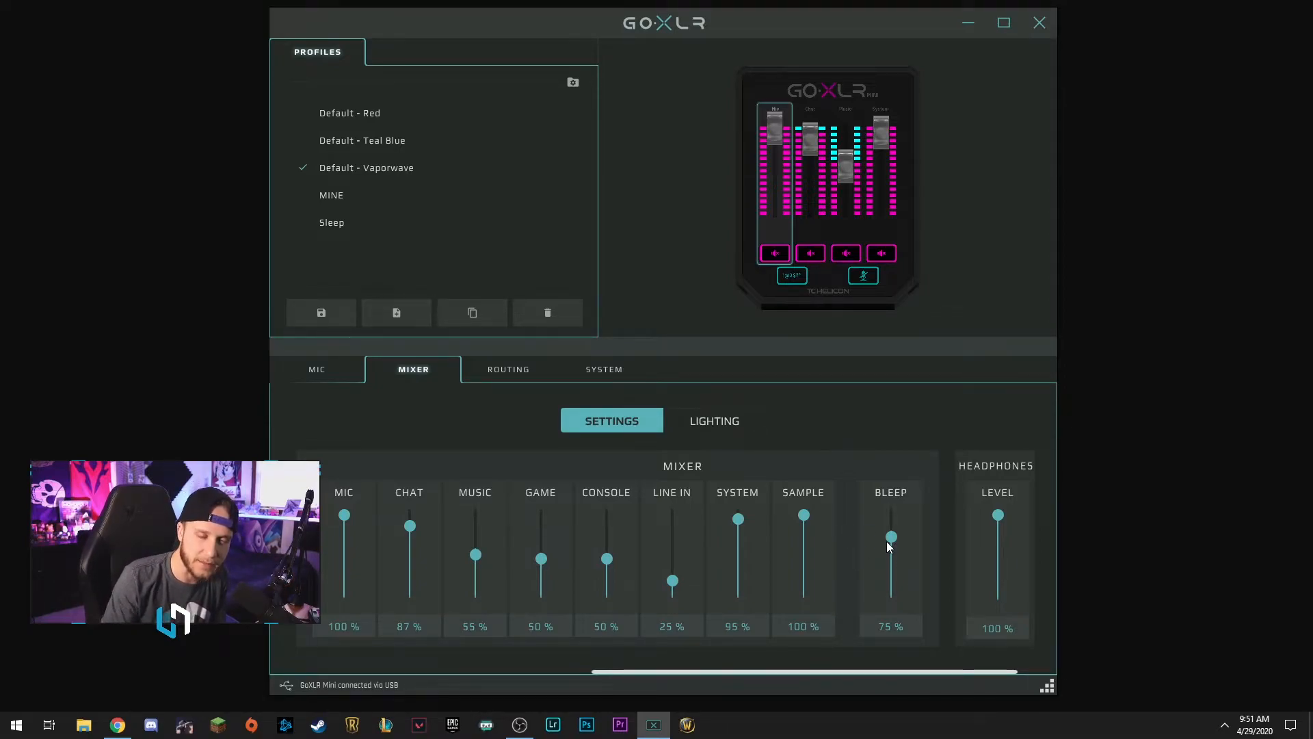
left_click_drag(901, 670, 981, 675)
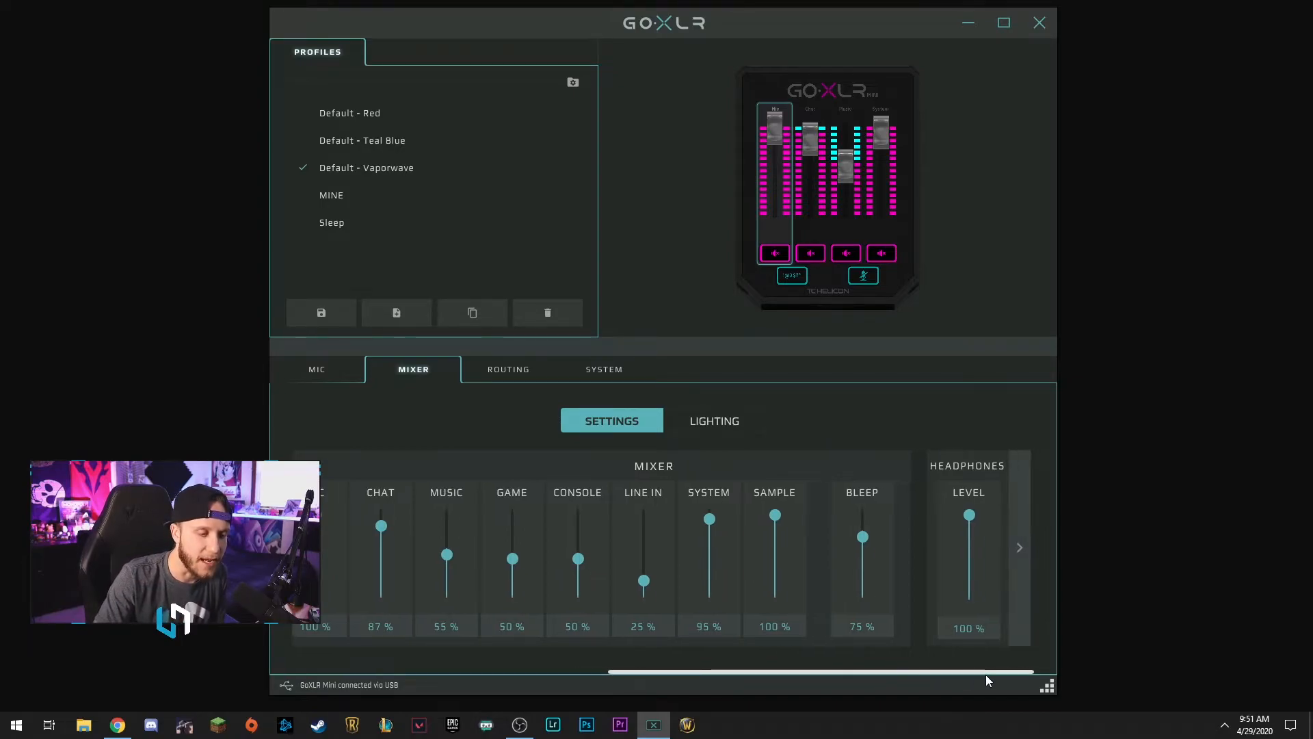
left_click(1004, 540)
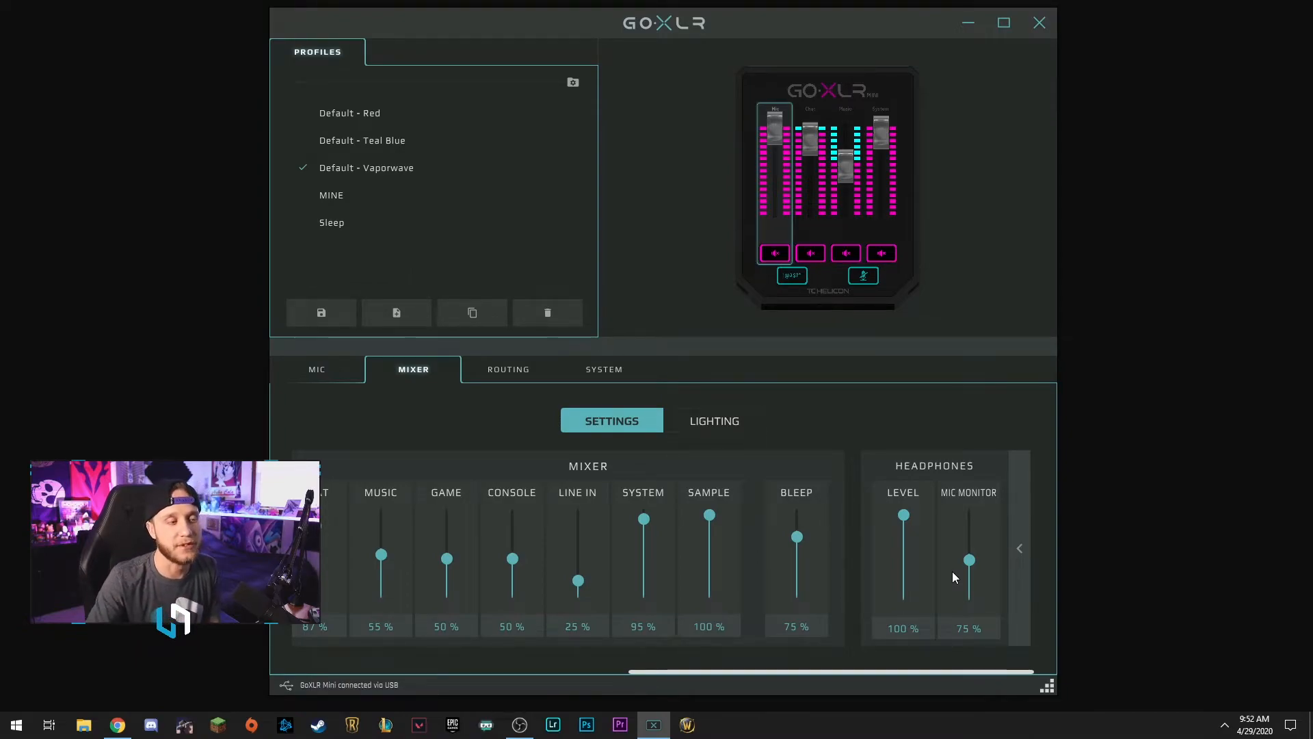
left_click(713, 420)
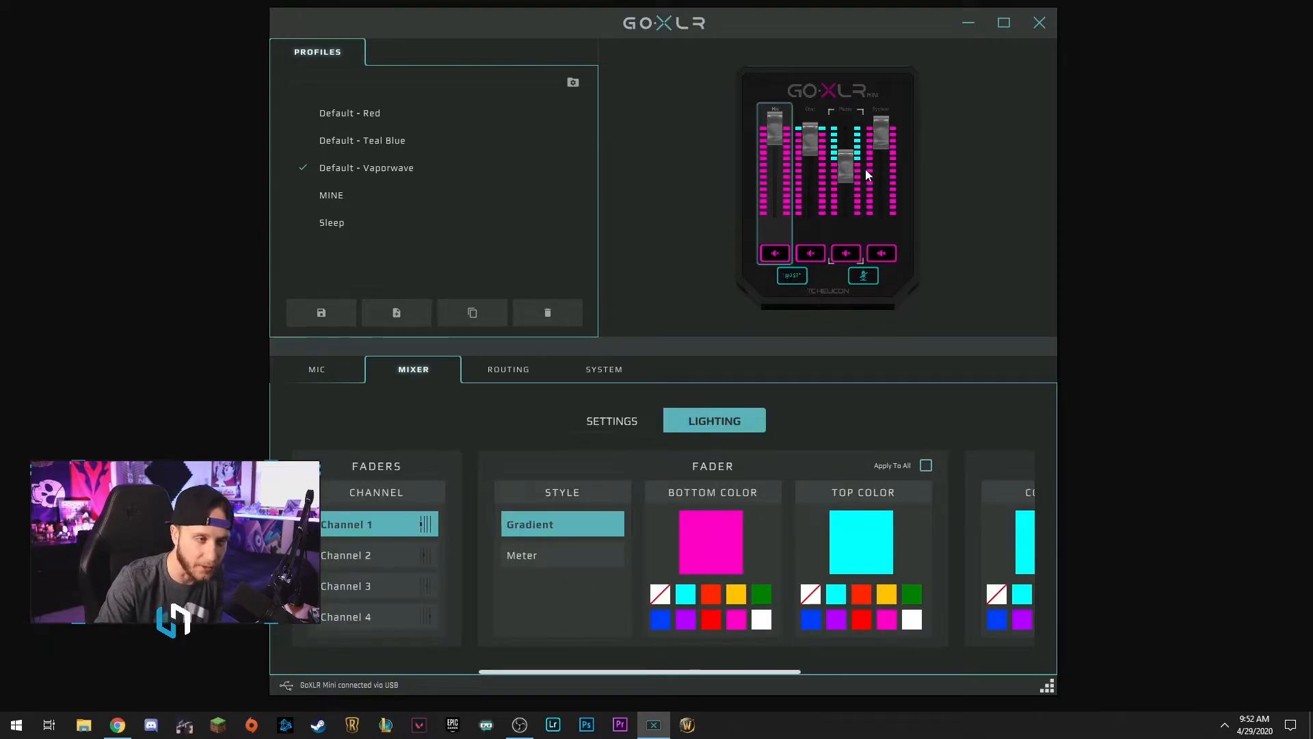
Show the GoXLR routing table and switch to the Windows sound settings
left_click(508, 369)
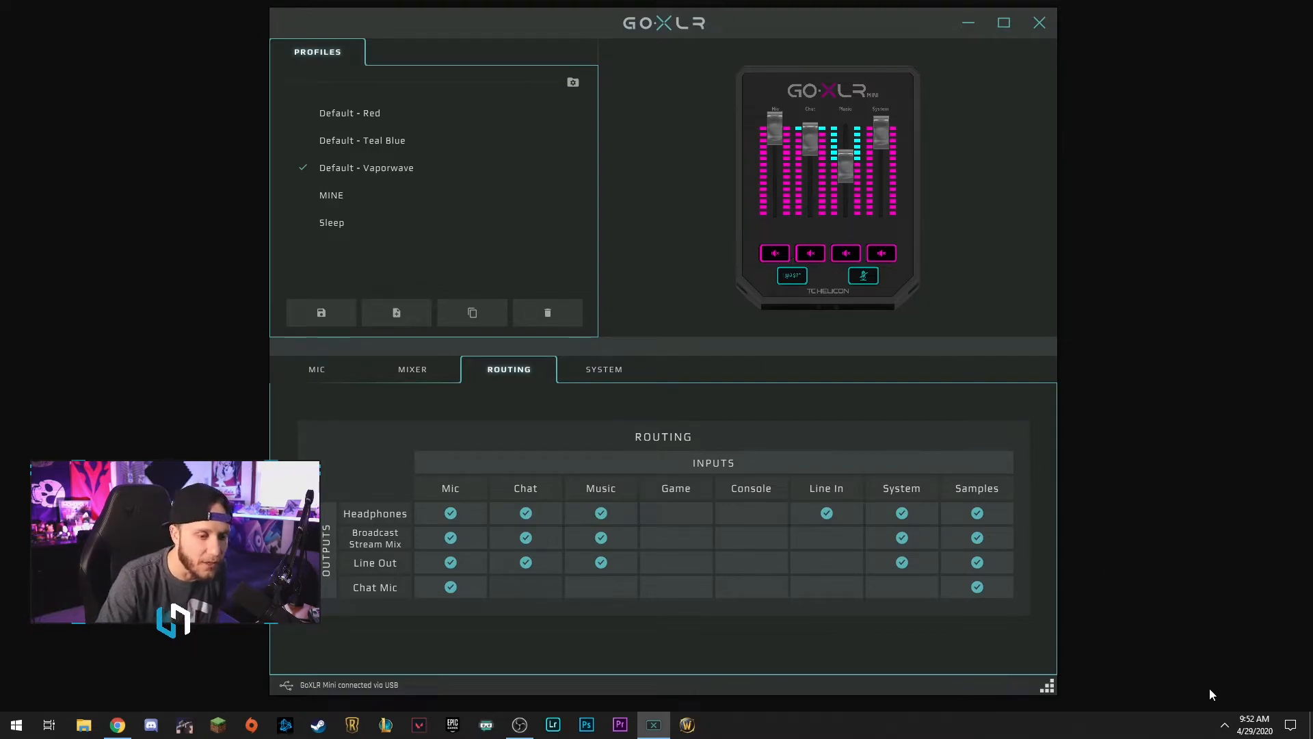
left_click(1225, 725)
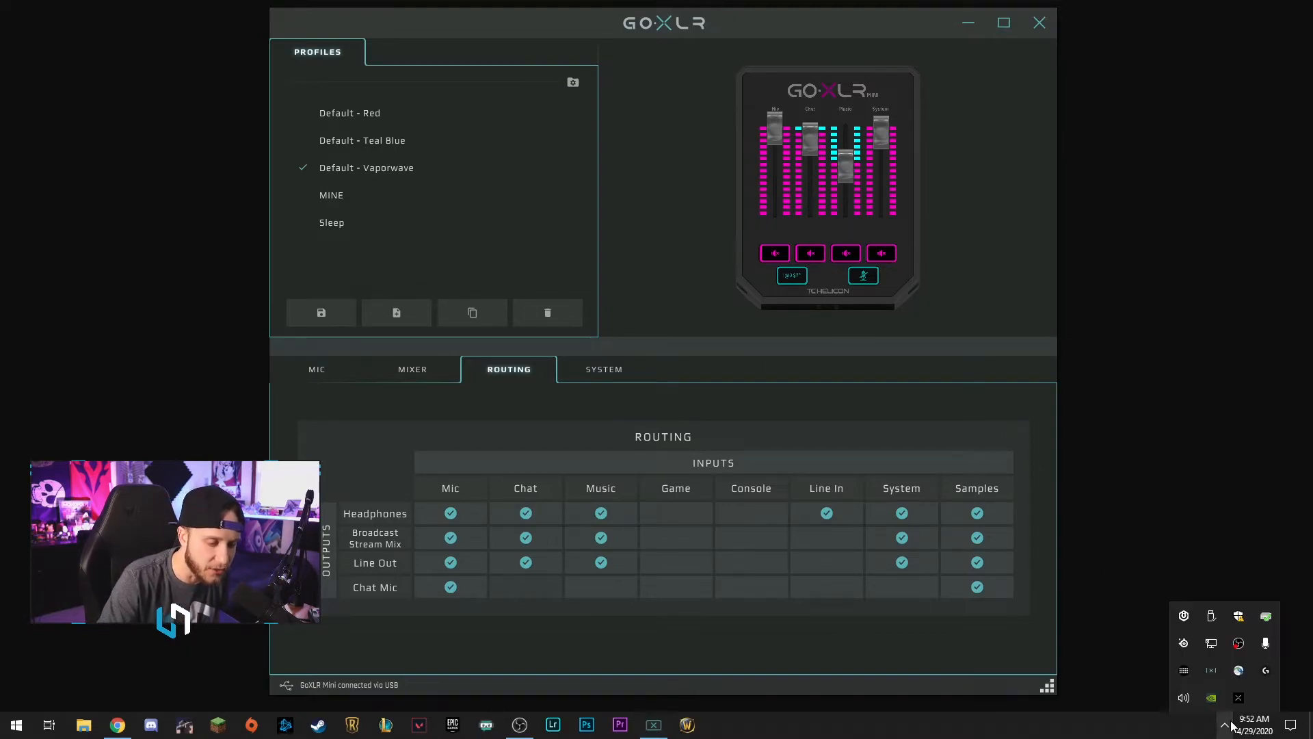
right_click(1185, 698)
left_click(1184, 615)
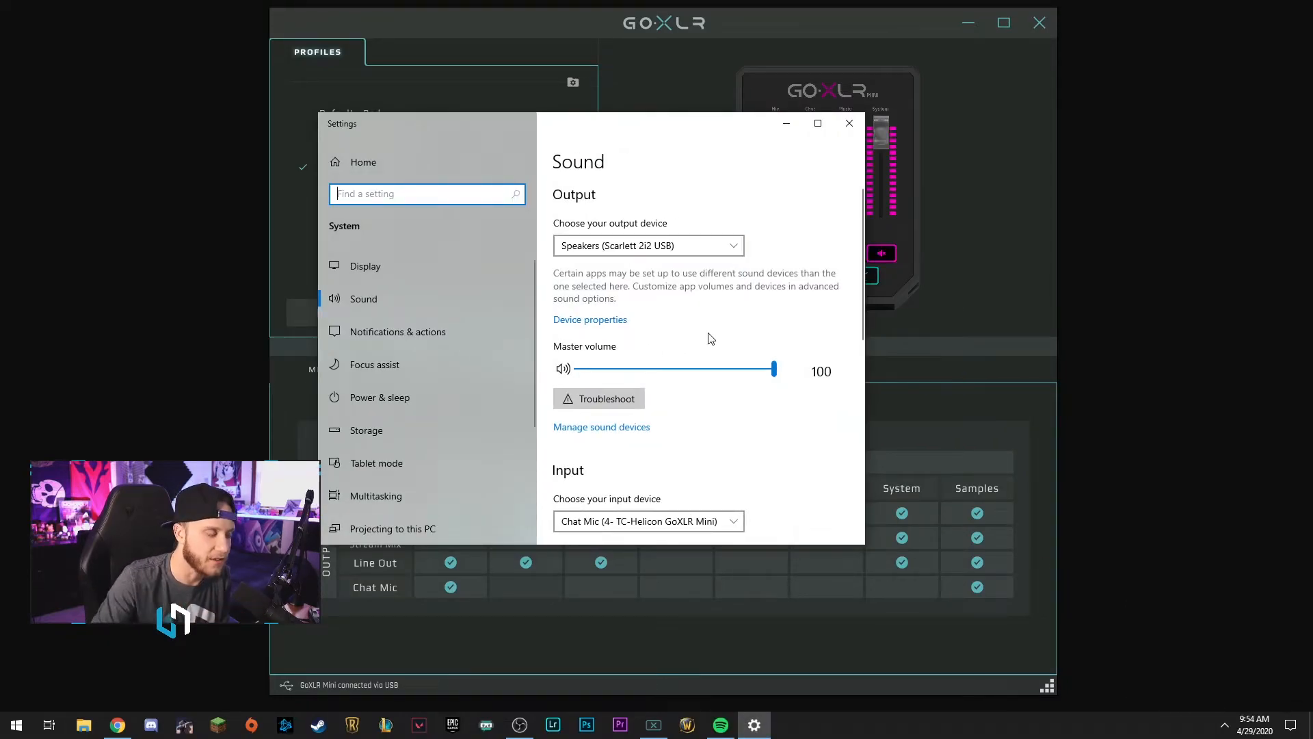
Open the app volume and device preferences and find Spotify's output assignment
scroll(712, 338, "down", 6)
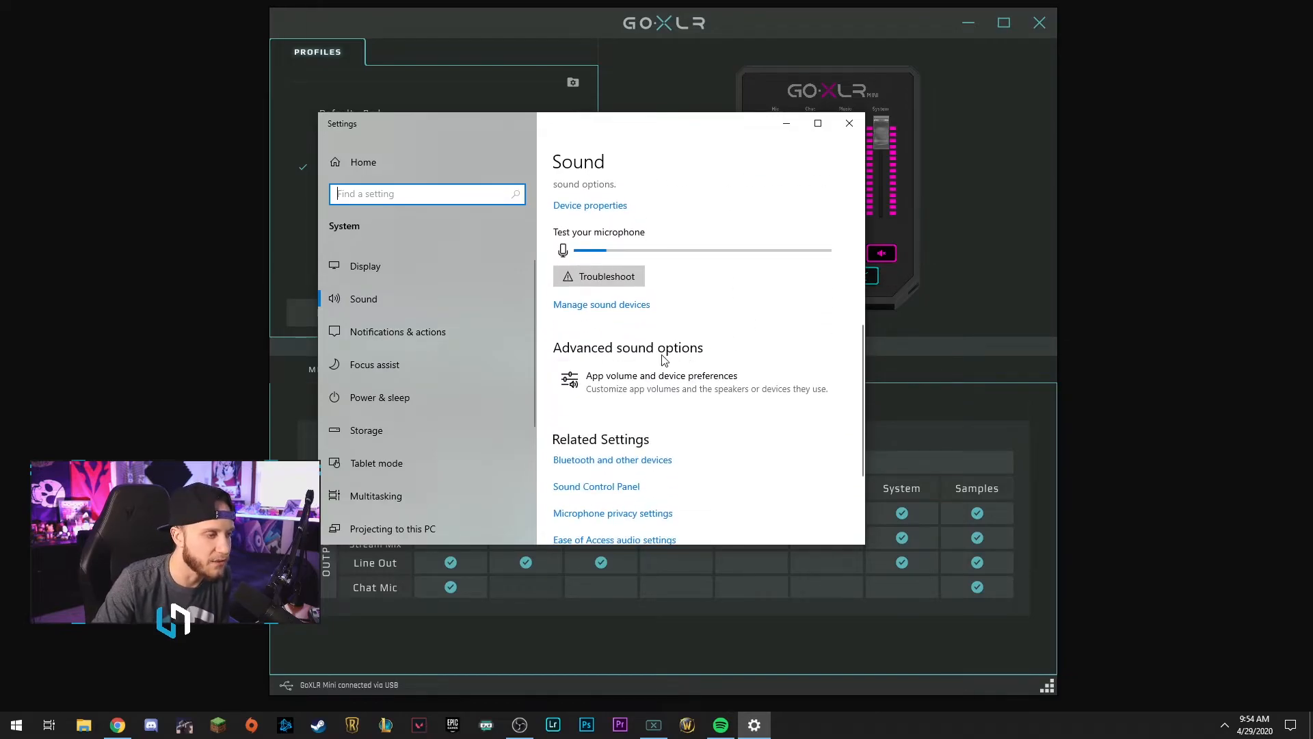
left_click(634, 389)
scroll(566, 424, "down", 6)
scroll(565, 424, "up", 1)
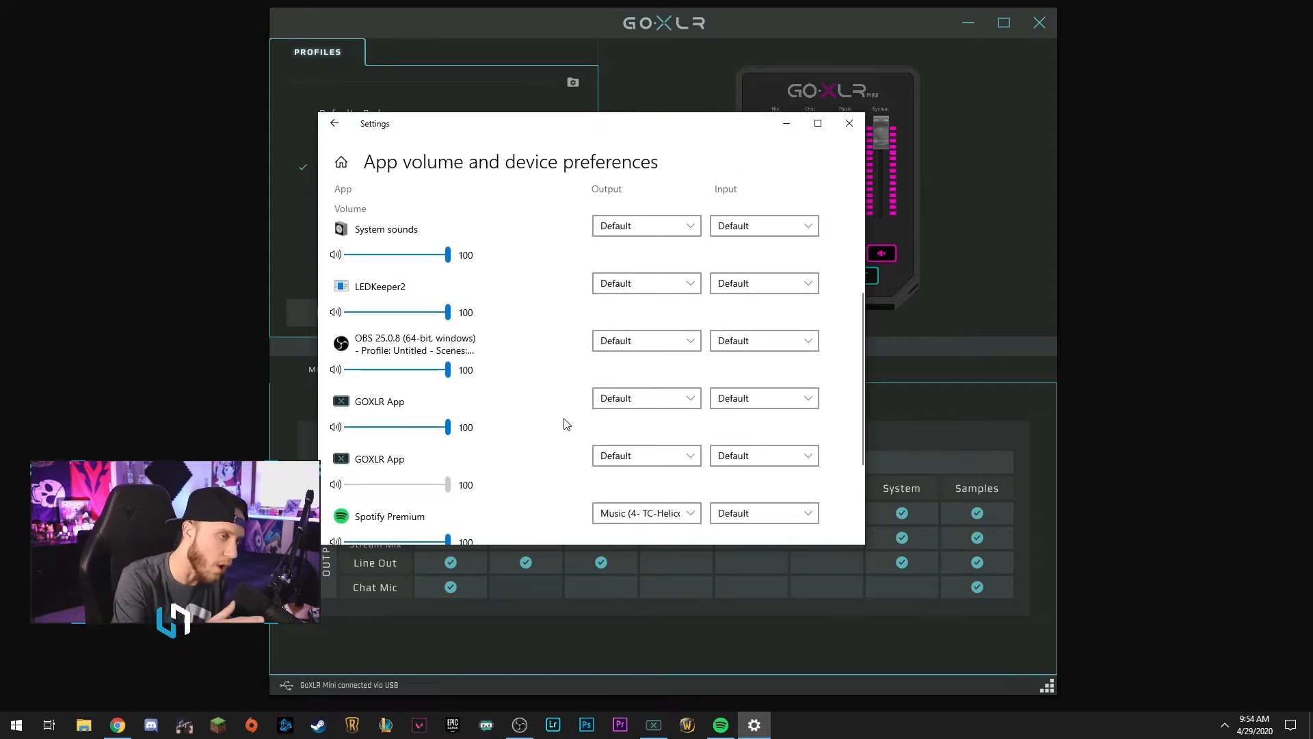
scroll(566, 424, "down", 2)
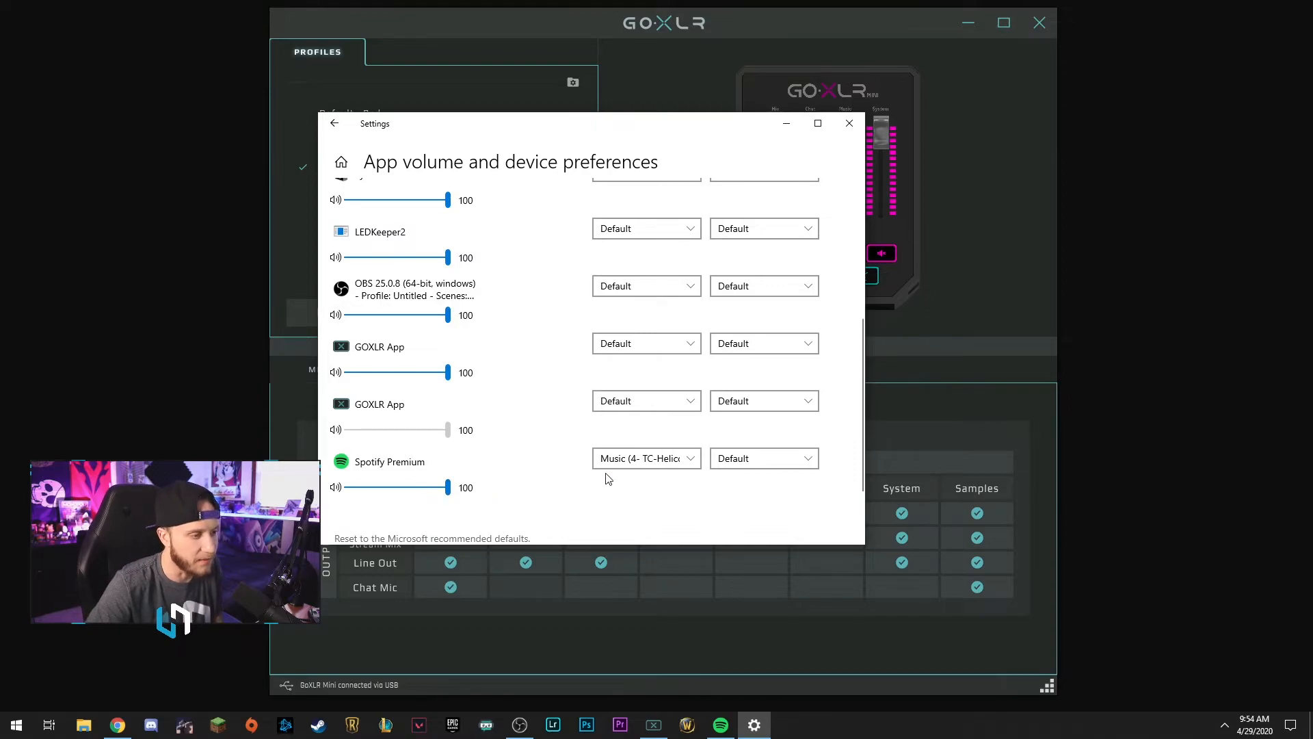
Inspect the output devices available for Spotify, keep the GoXLR Mini Music channel, and close Windows Settings
left_click_drag(634, 125, 446, 109)
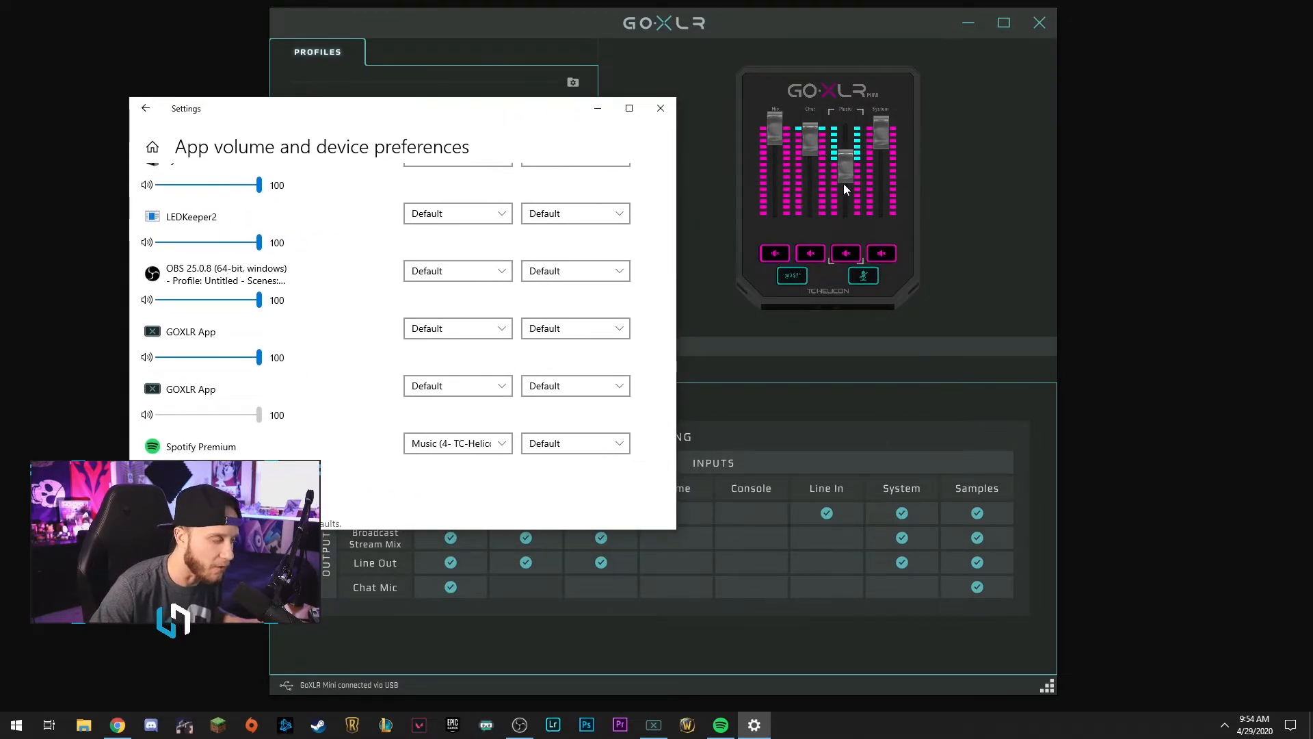
scroll(349, 286, "up", 2)
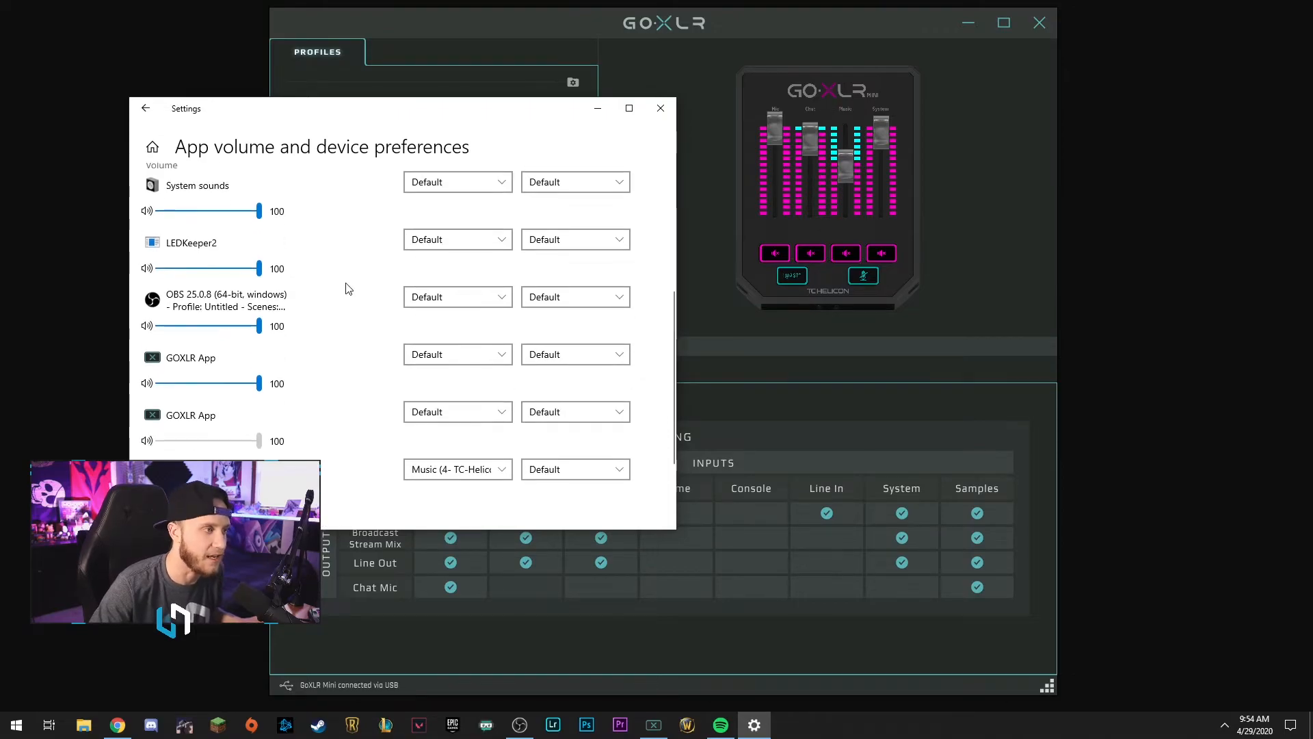
scroll(390, 331, "down", 3)
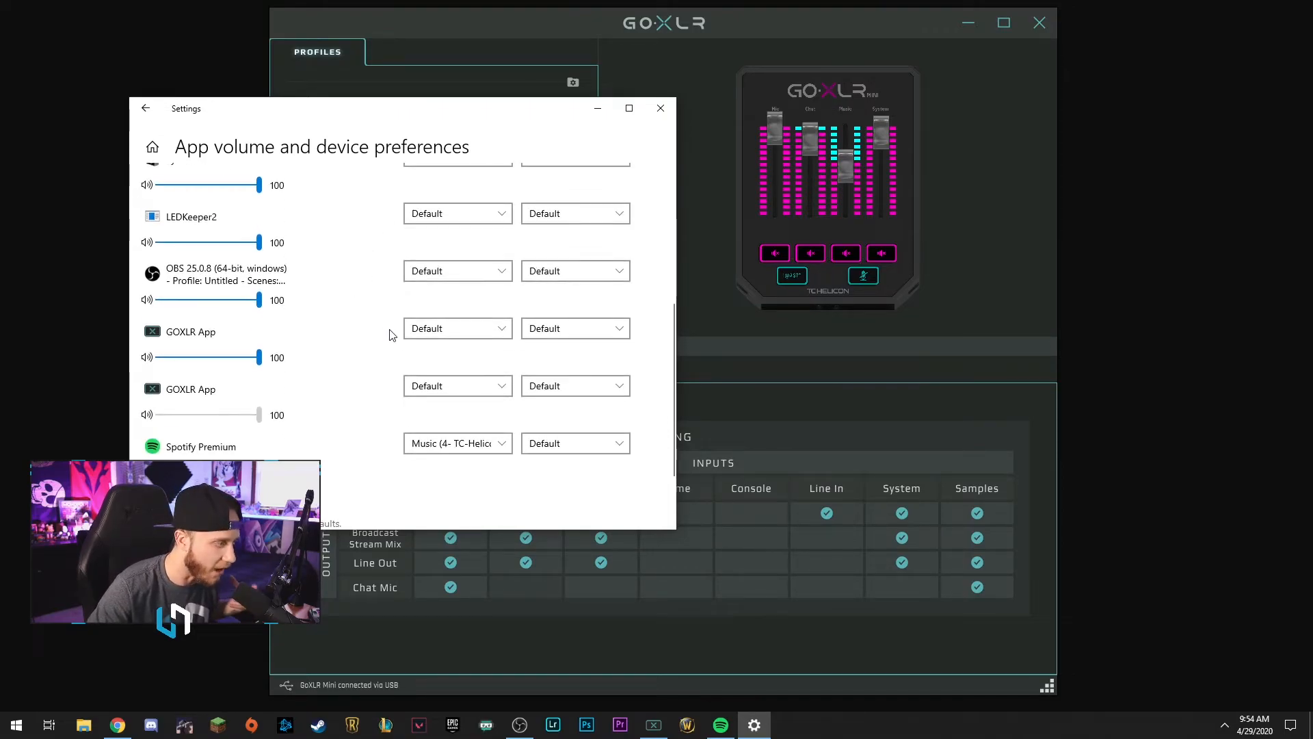
left_click(455, 387)
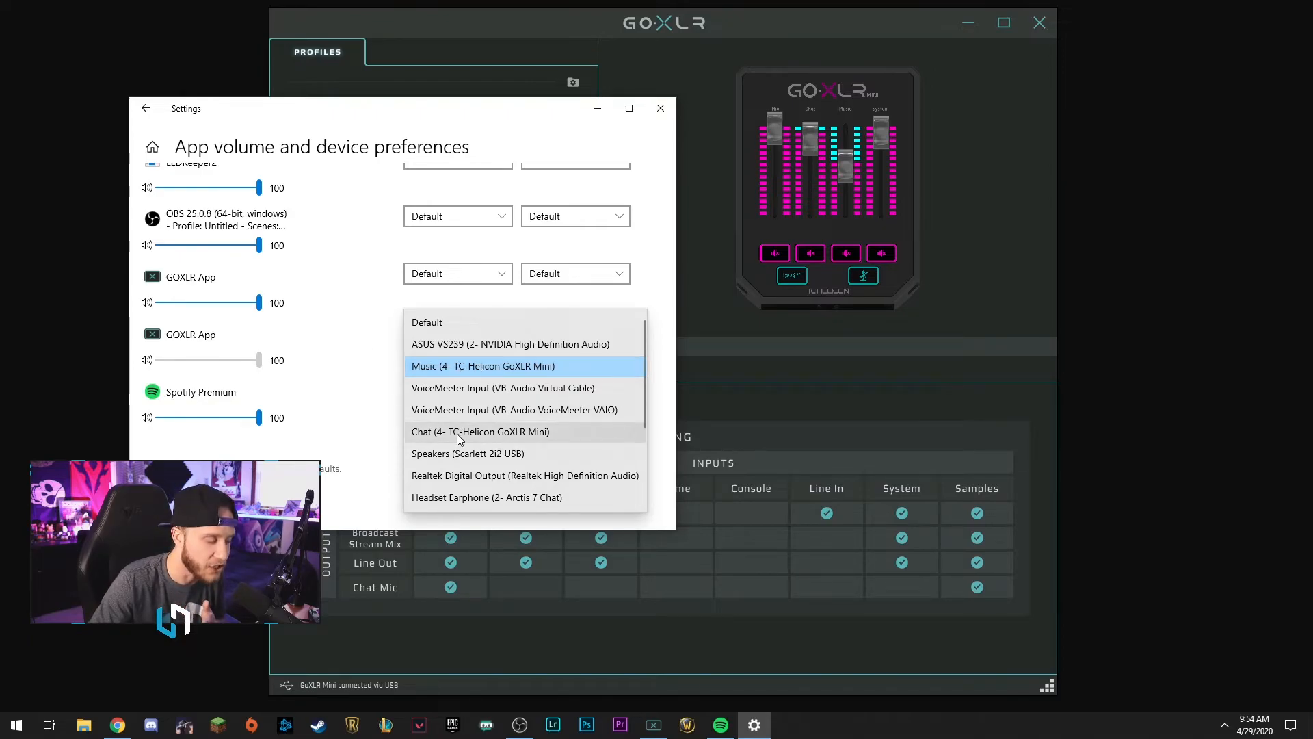
left_click(352, 311)
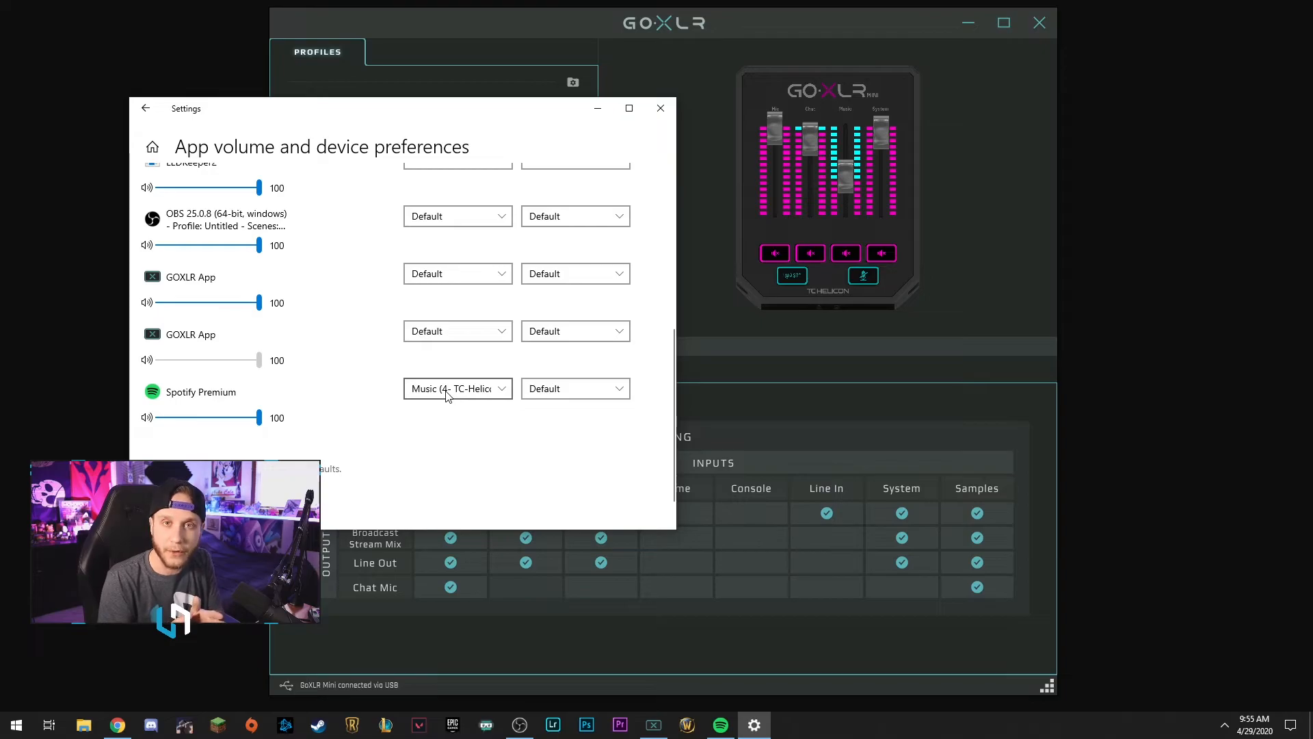
left_click(660, 108)
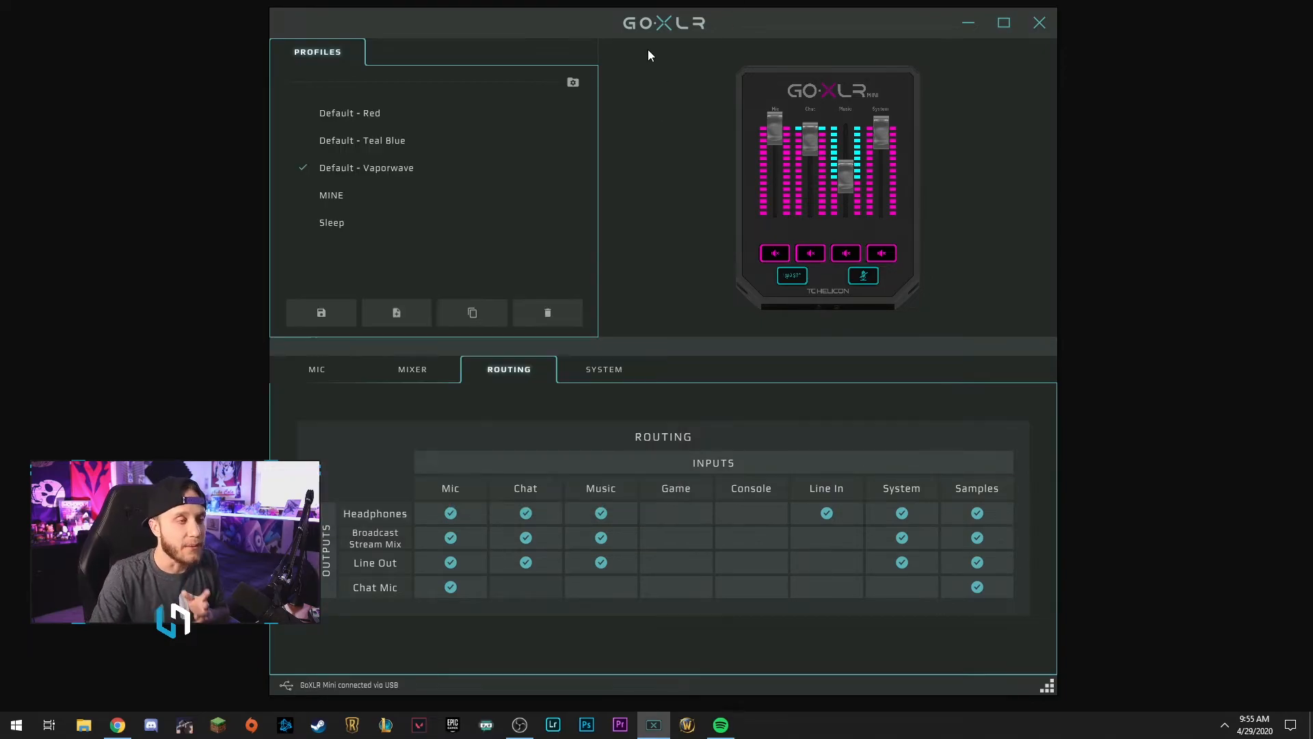
Examine which inputs are routed to the headphones, broadcast stream mix, line out and chat mic in GoXLR
left_click_drag(735, 15, 701, 19)
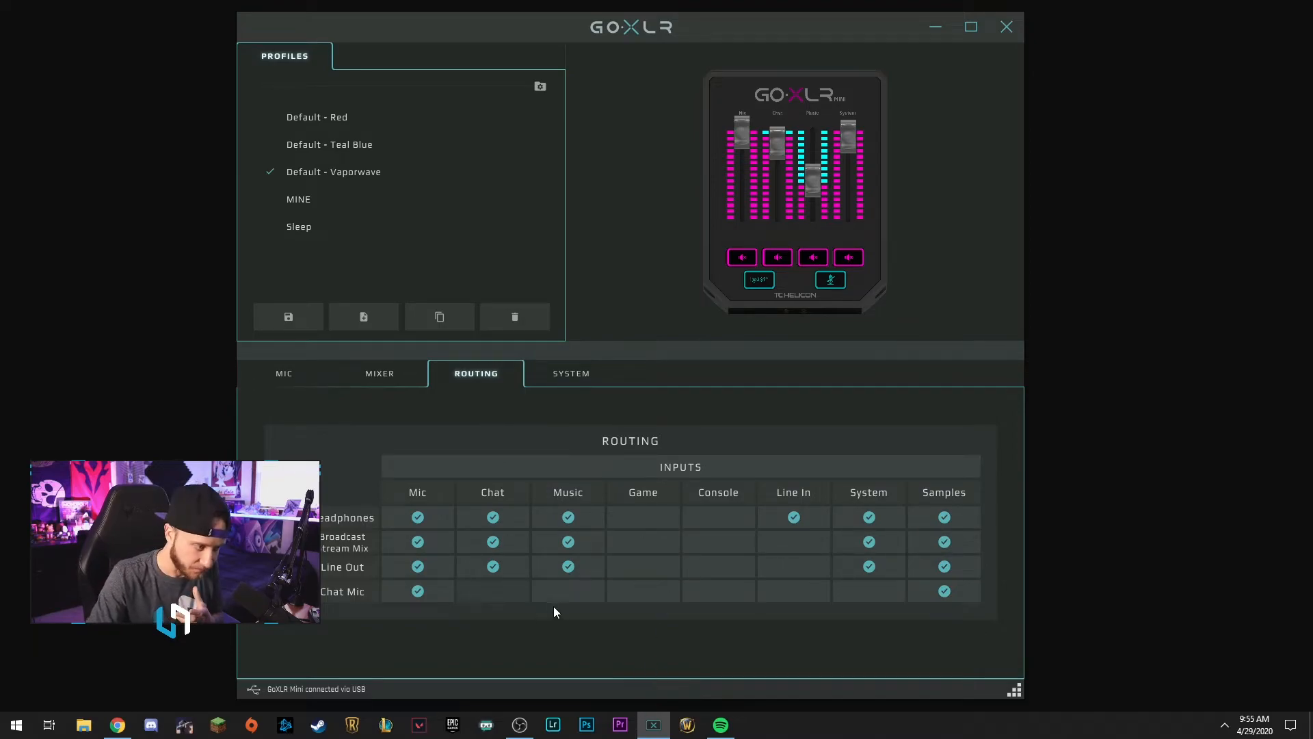
mouse_move(510, 501)
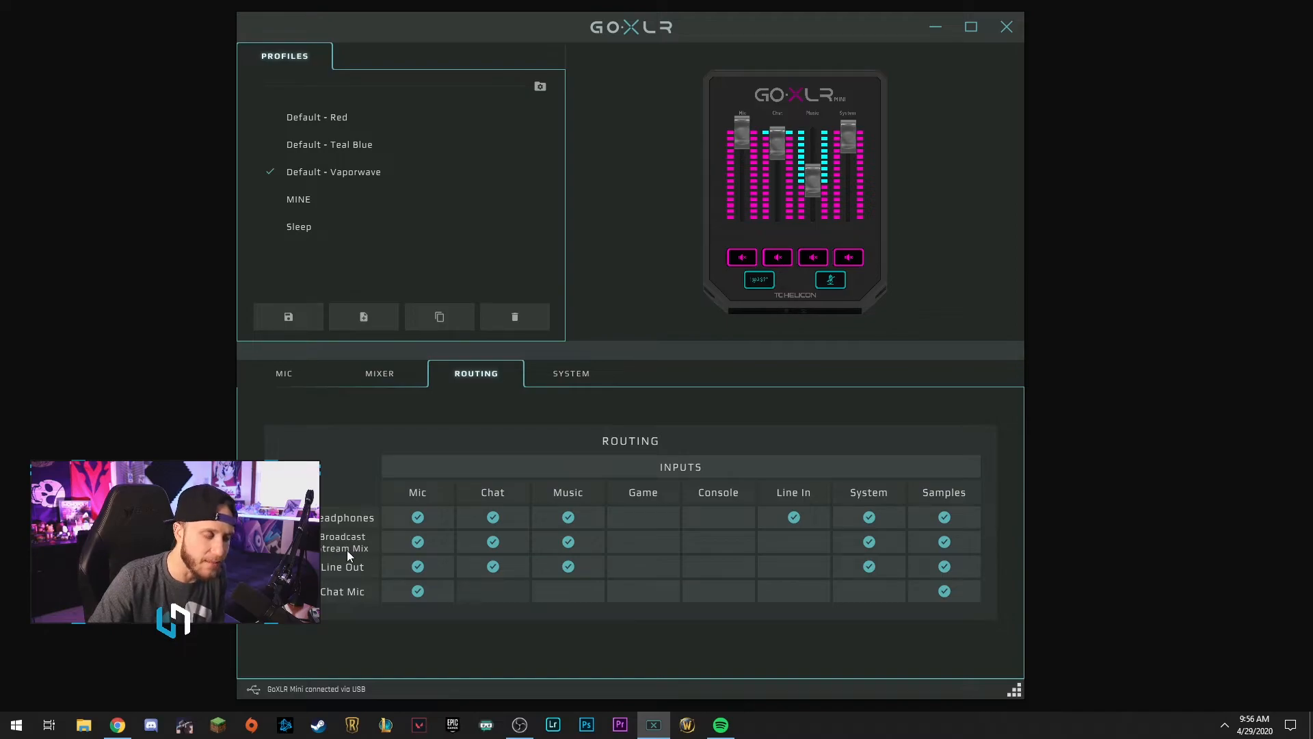
mouse_move(342, 554)
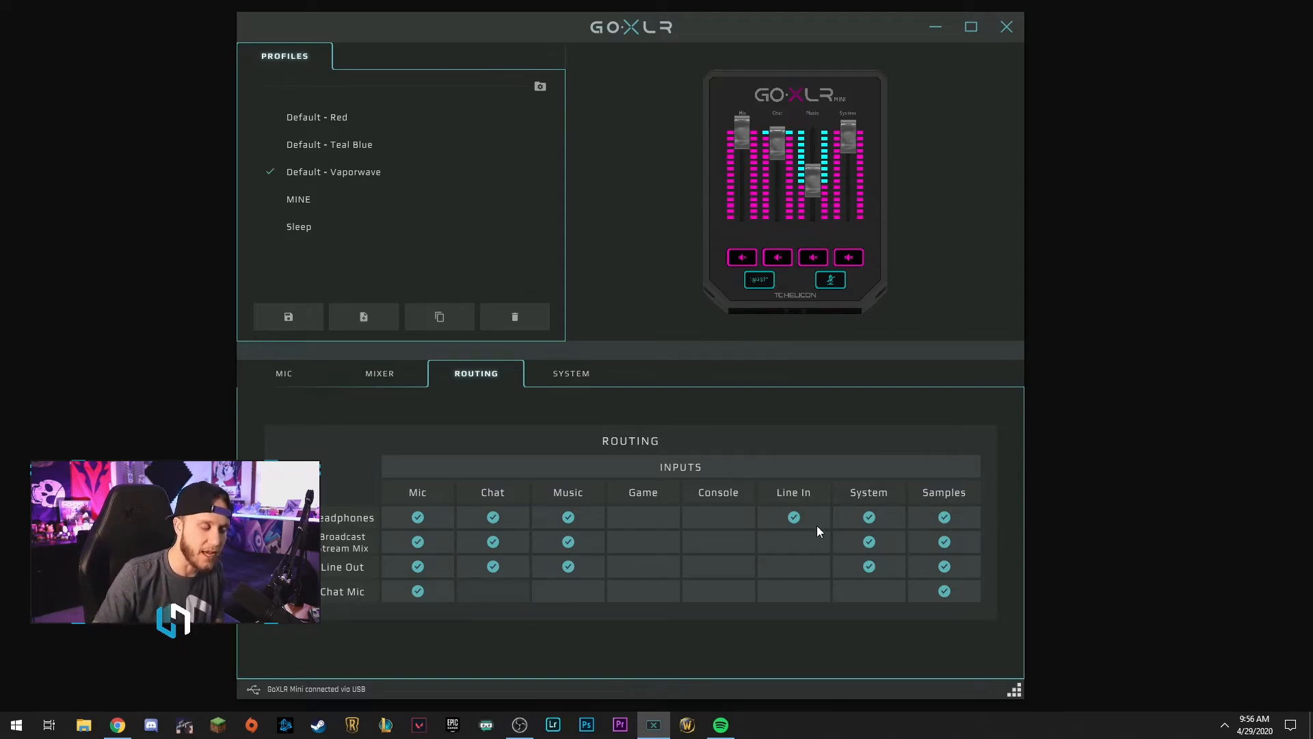
mouse_move(372, 573)
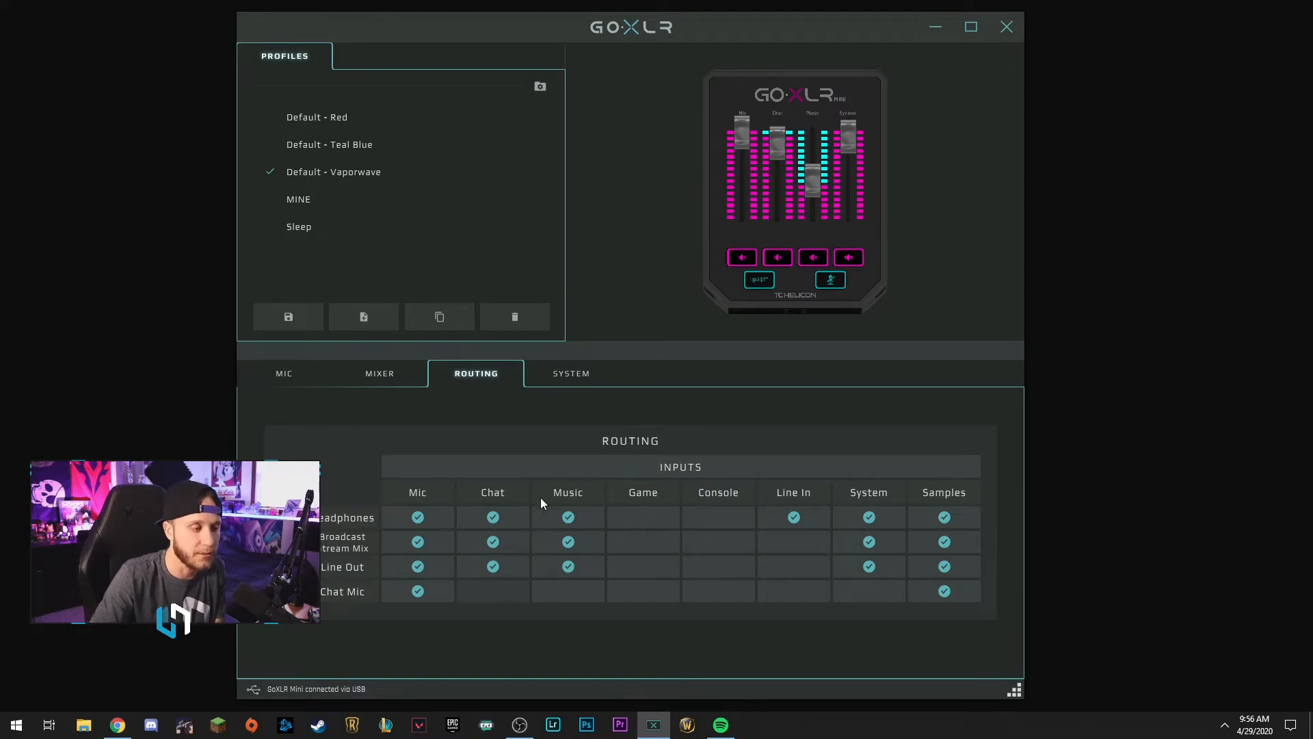
View the GoXLR system settings and return to the routing table
left_click(561, 373)
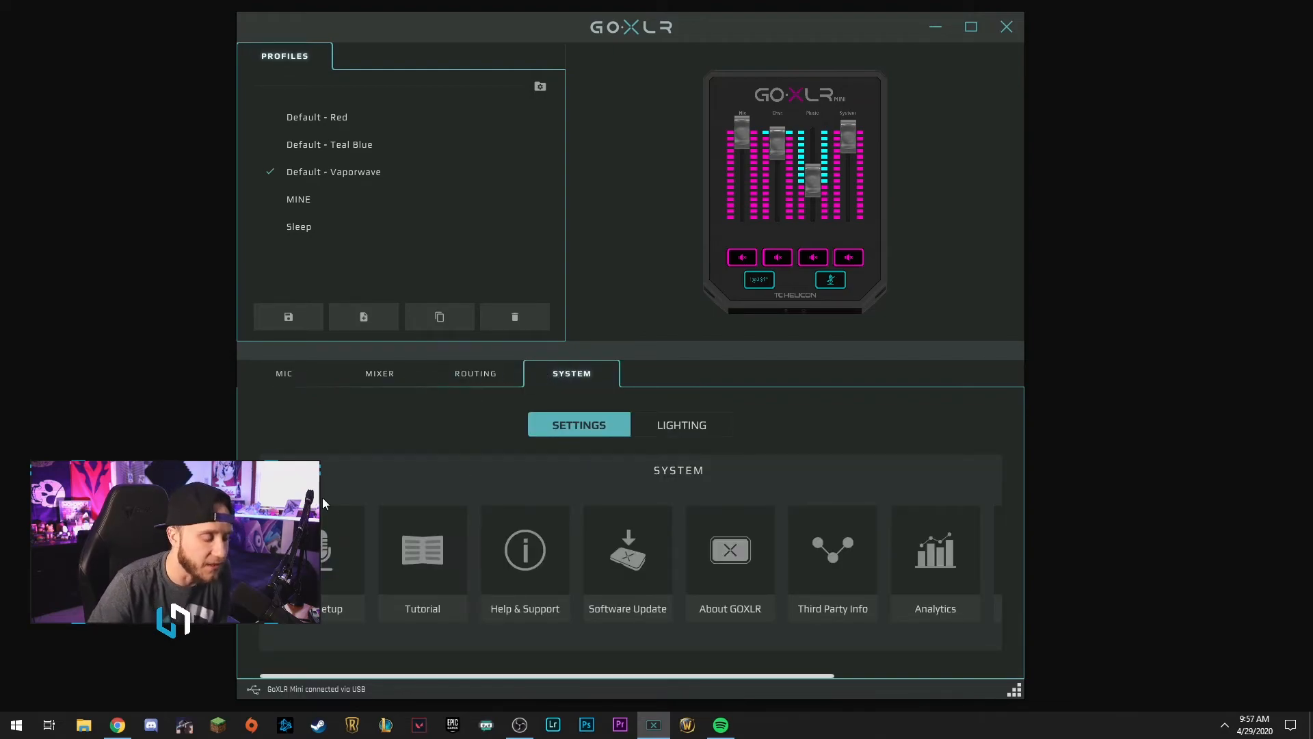
mouse_move(732, 677)
left_mouse_down()
mouse_move(881, 671)
mouse_move(712, 663)
left_mouse_up()
left_click(465, 378)
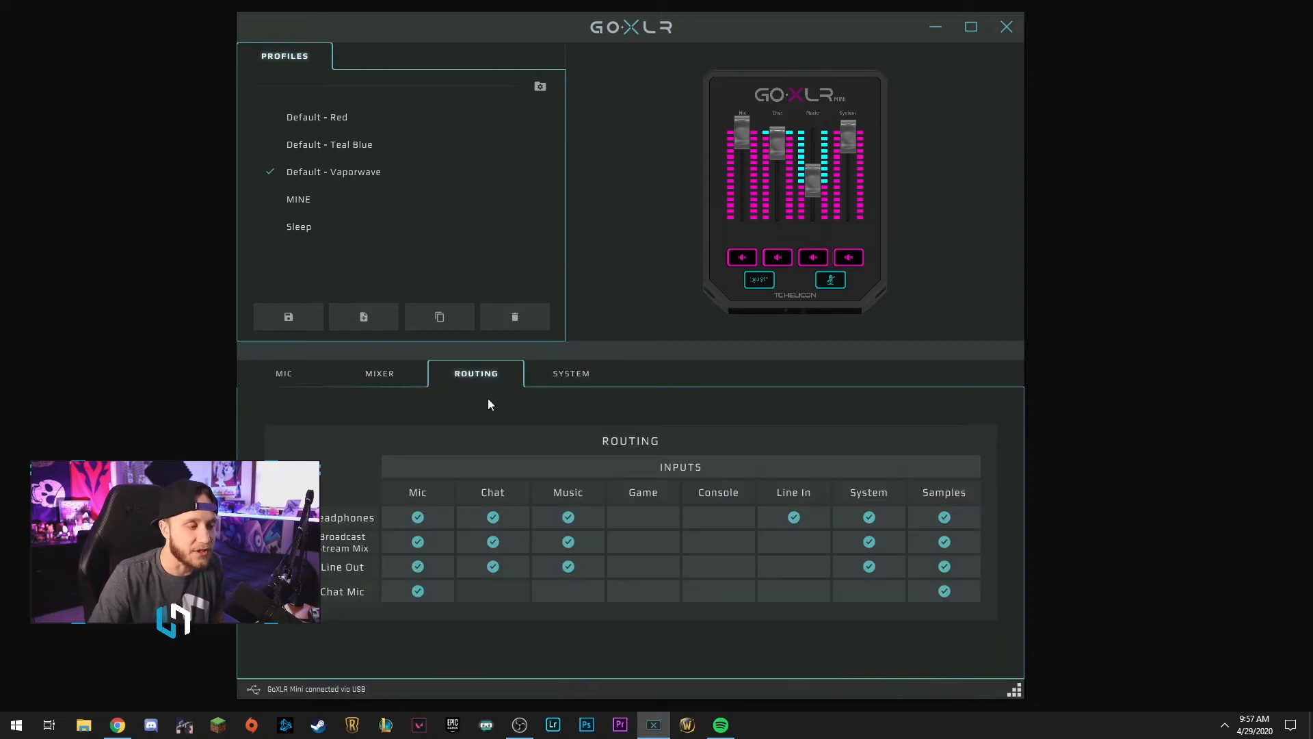